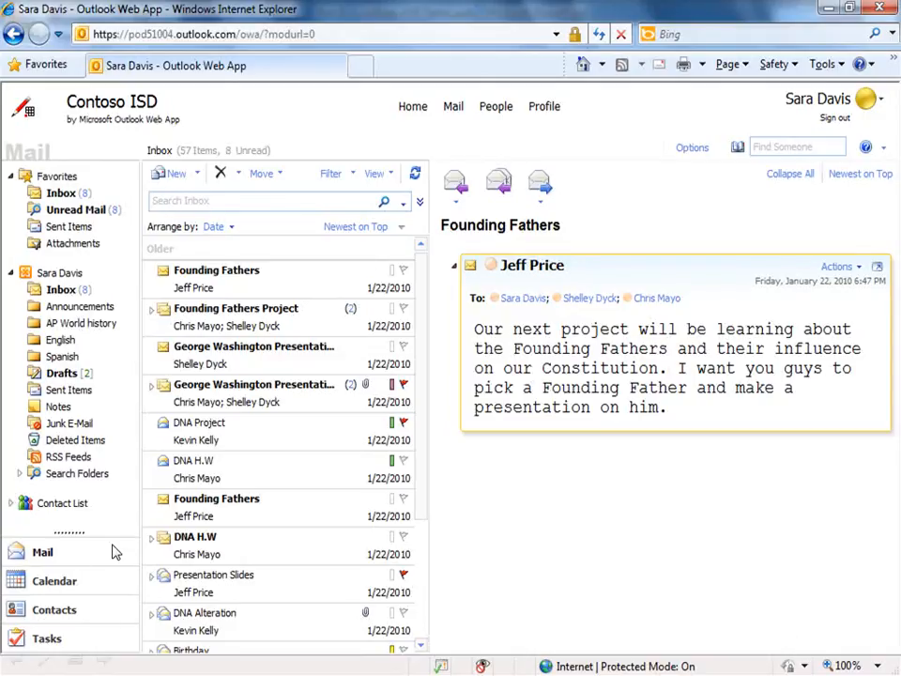
Create a new contact group in Contacts and name it Period 1
click(54, 610)
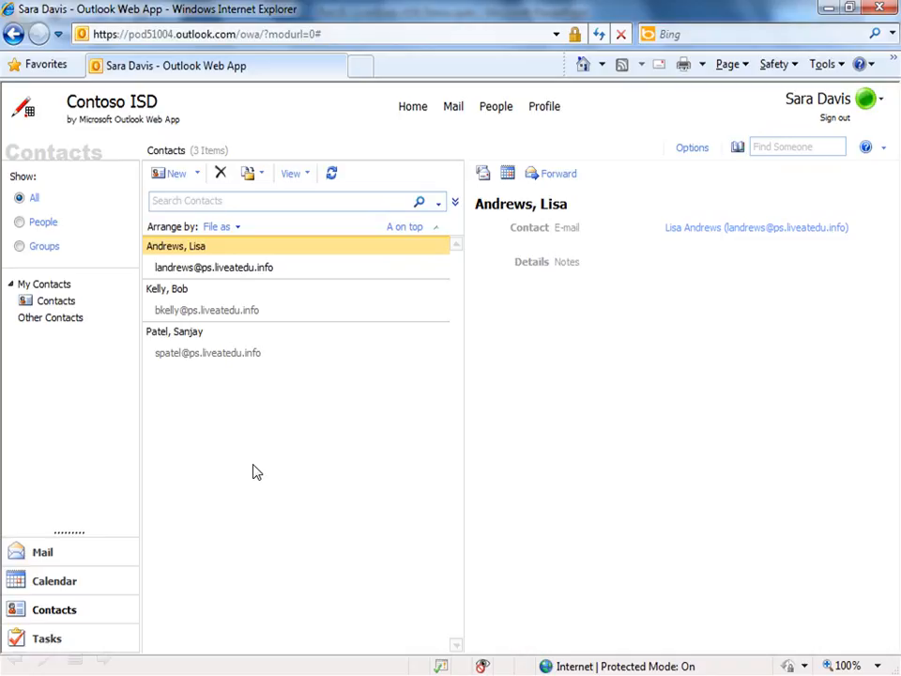
click(197, 175)
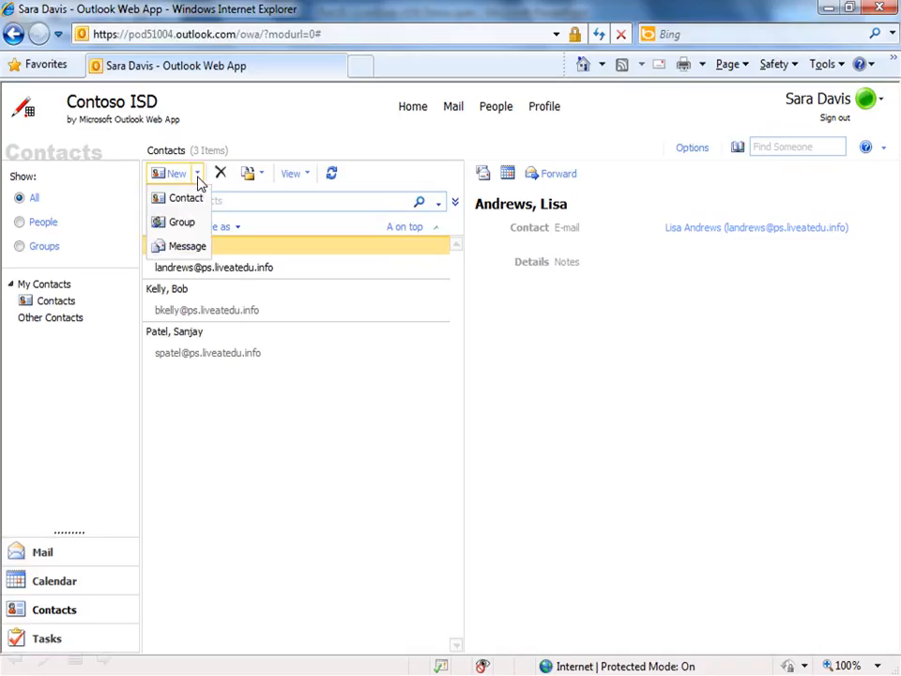
click(183, 225)
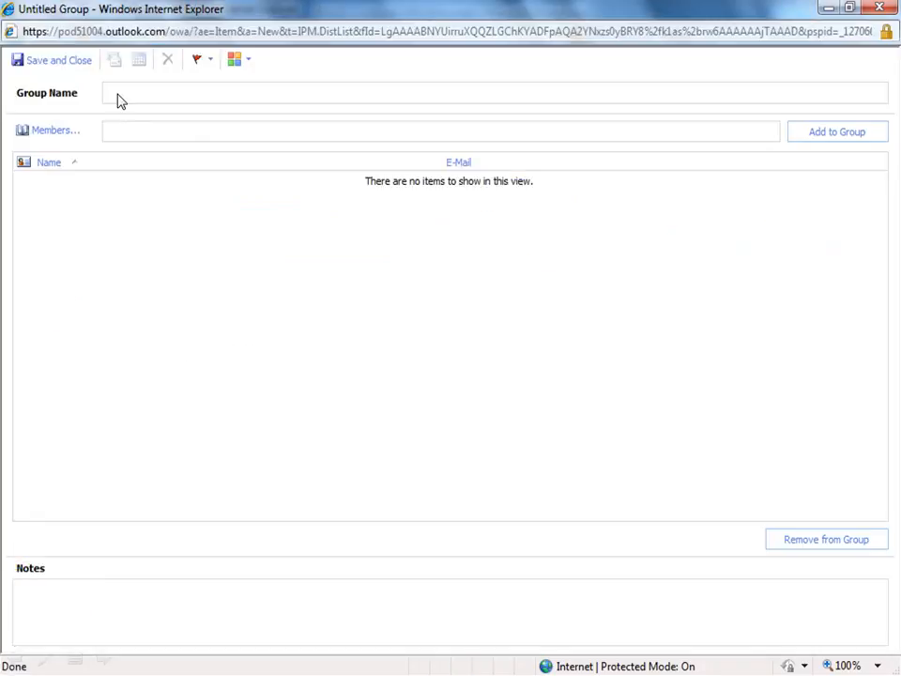
text(Period 1)
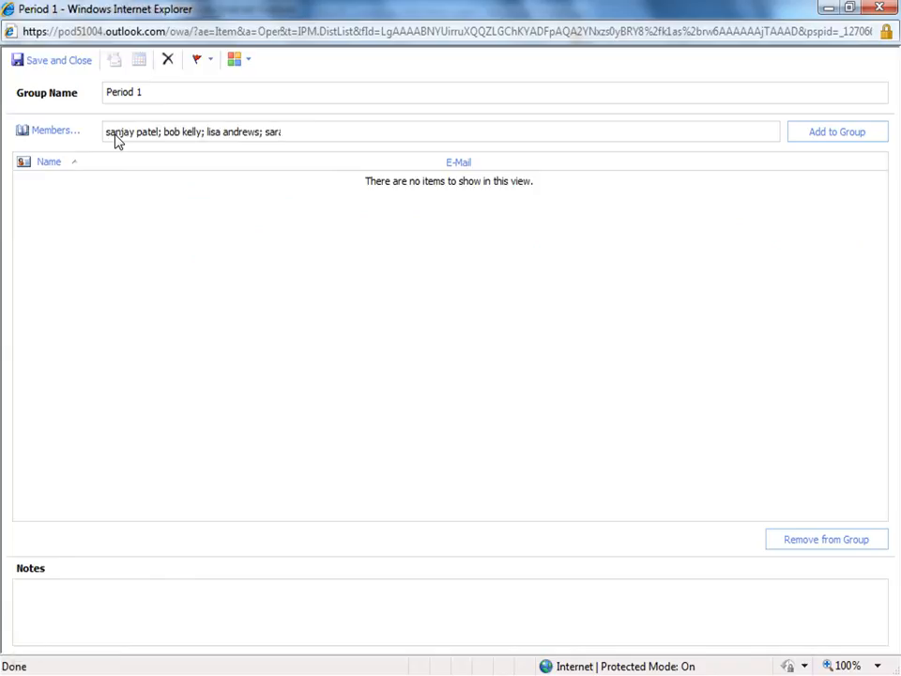
Add the three existing contacts and the mailbox owner by name to the Period 1 group, and save the group
text(a davis)
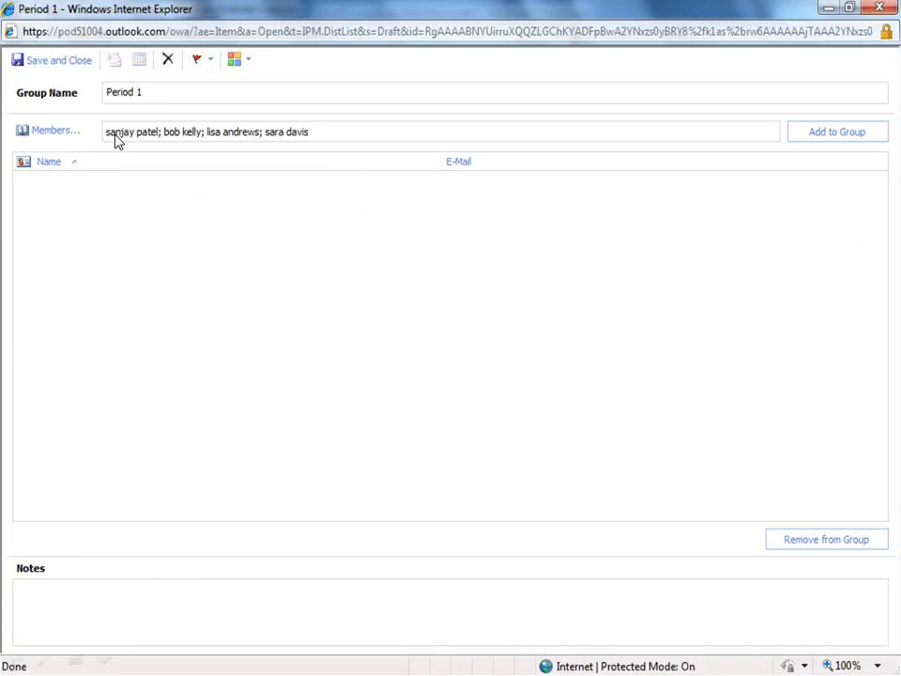
click(838, 134)
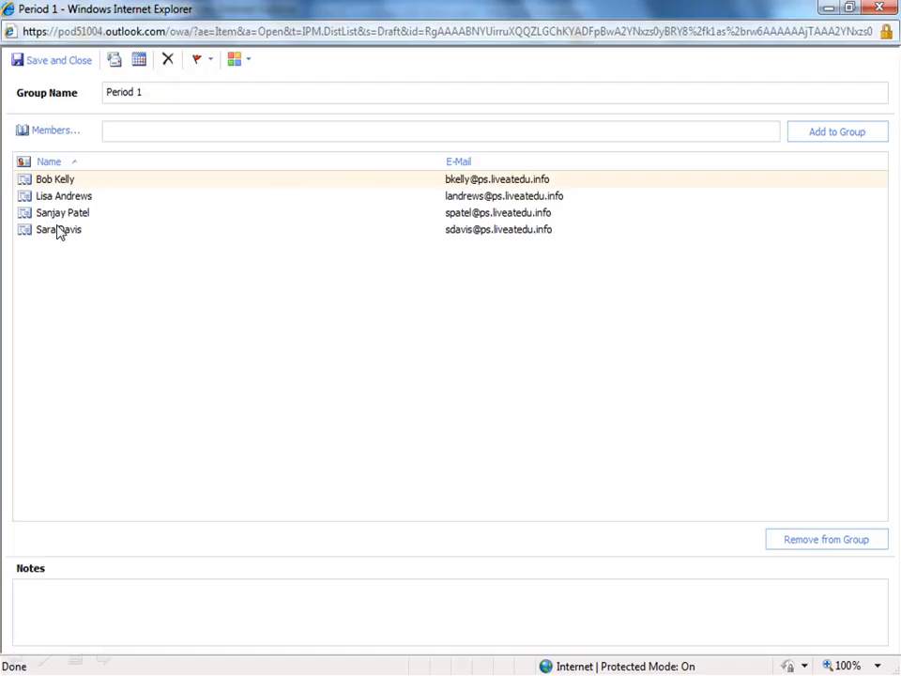
click(56, 62)
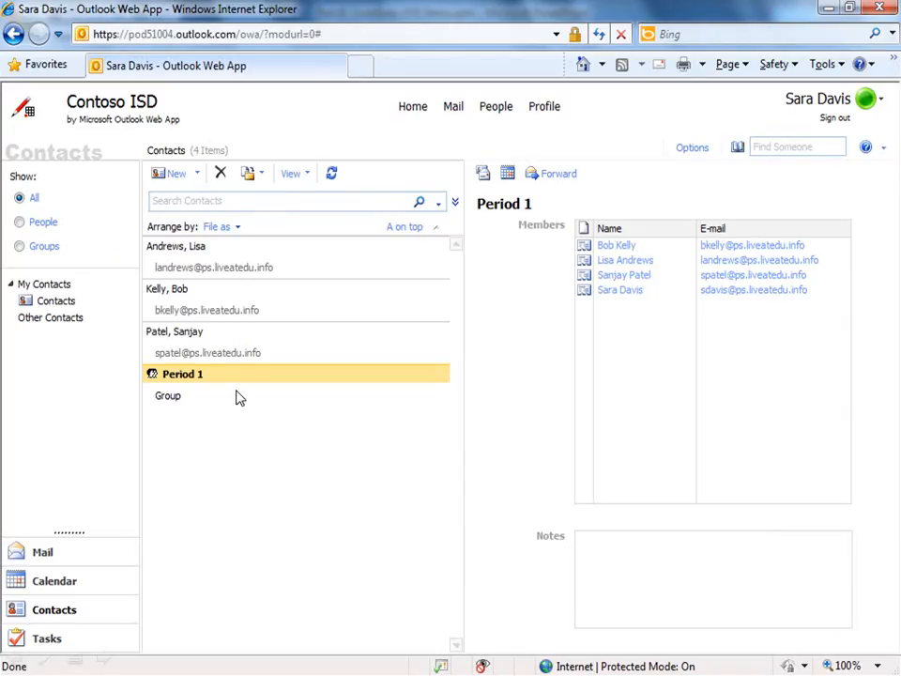
Address the draft "FOR EXTRA CREDIT: Antigone Discussion" to the Period 1 group and send it
click(84, 552)
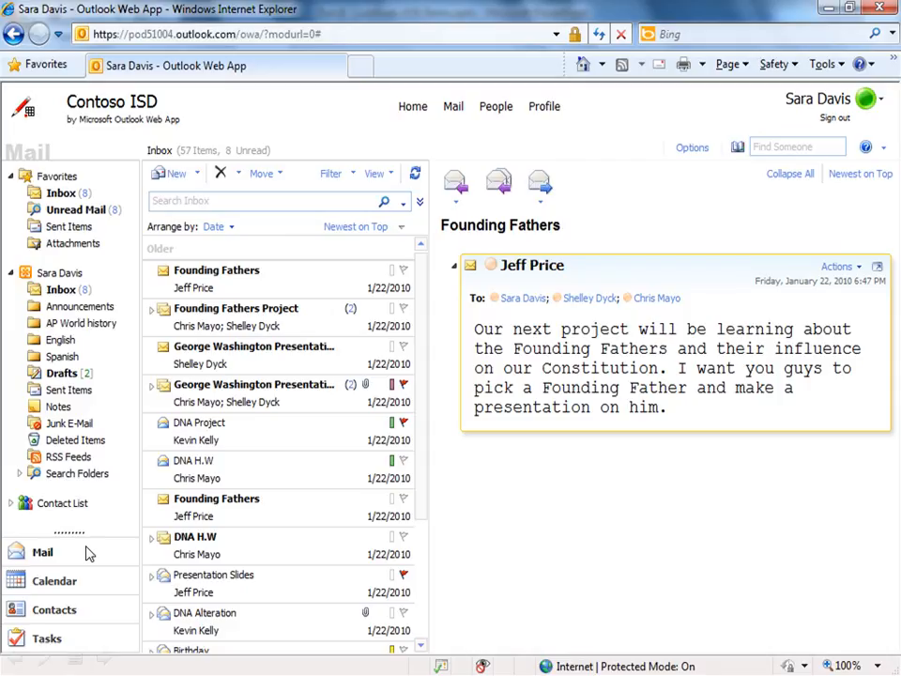
click(71, 374)
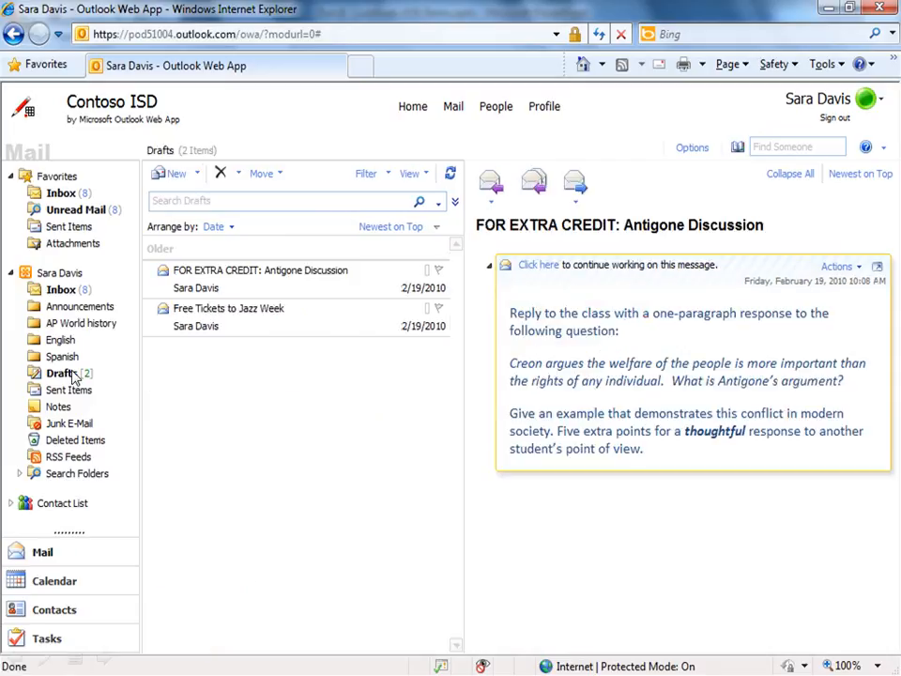
double_click(240, 280)
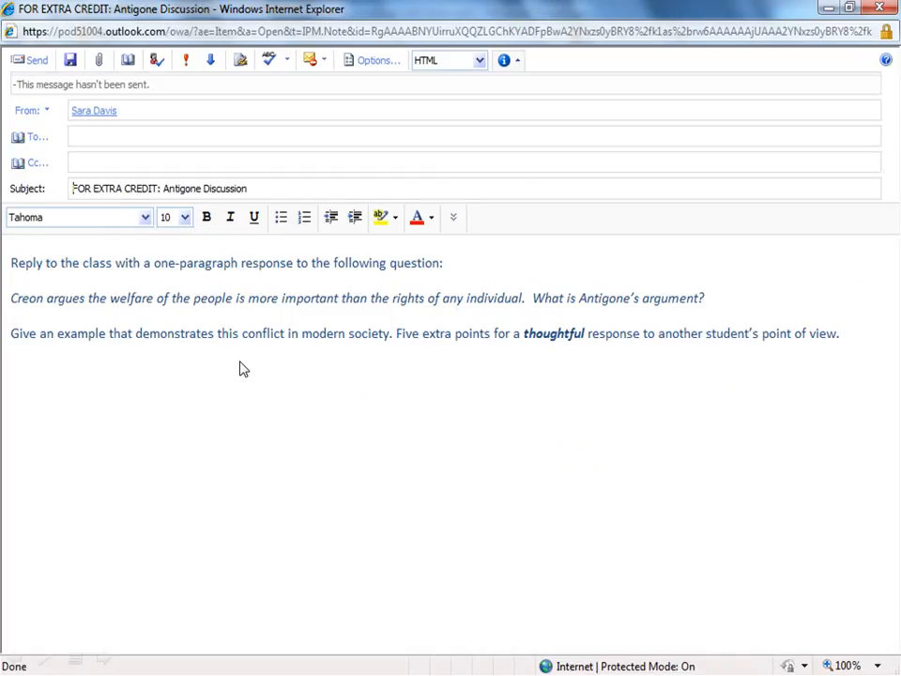
click(83, 143)
text(Period 1;)
click(36, 60)
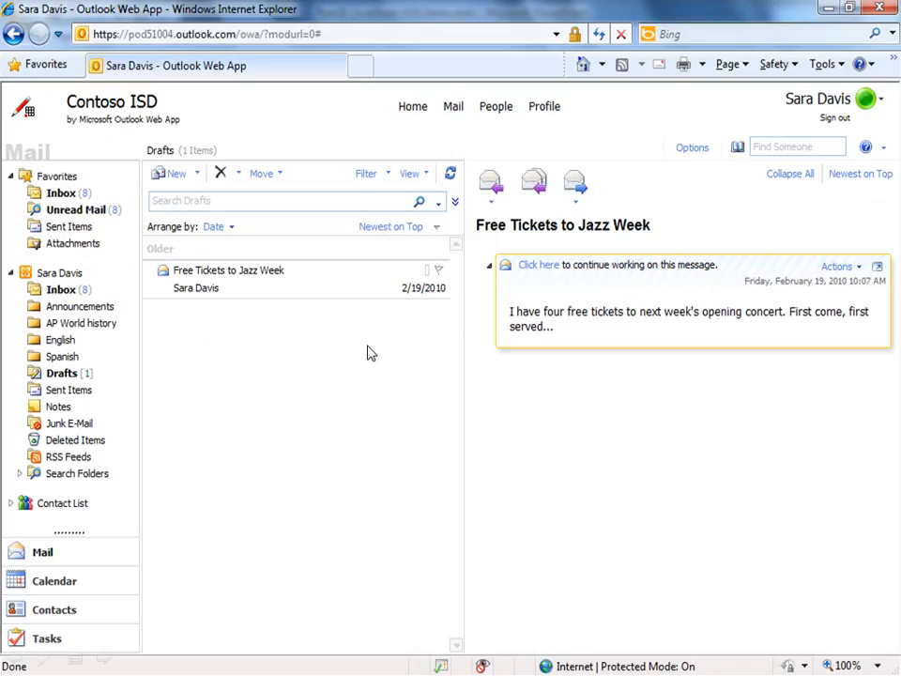
Start a new public group from the account options with display name Jazz Band and e-mail alias jazz
click(690, 150)
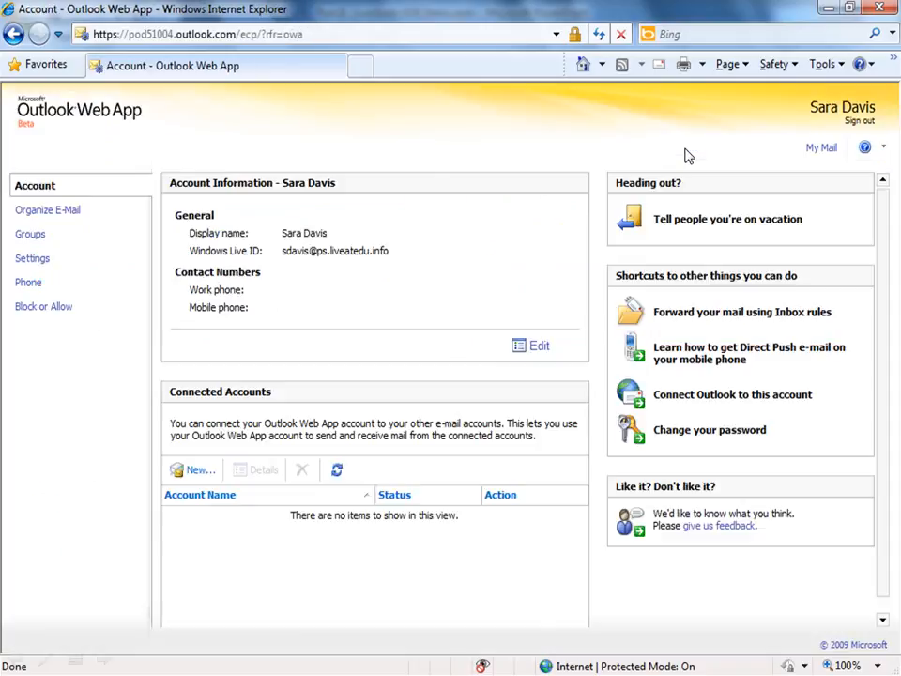
click(31, 235)
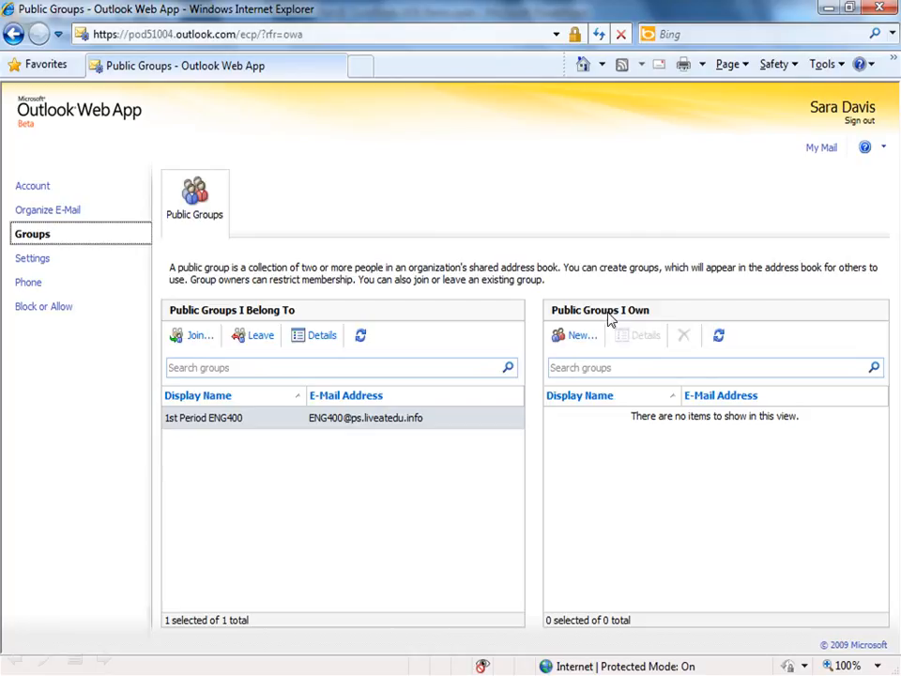
click(576, 335)
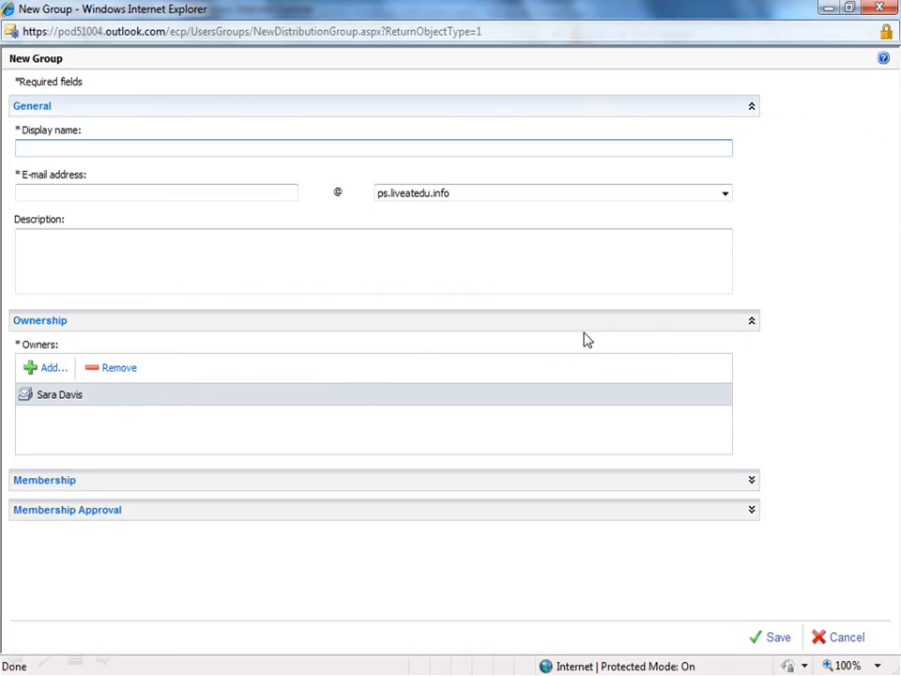
click(51, 148)
text(Jazz Band)
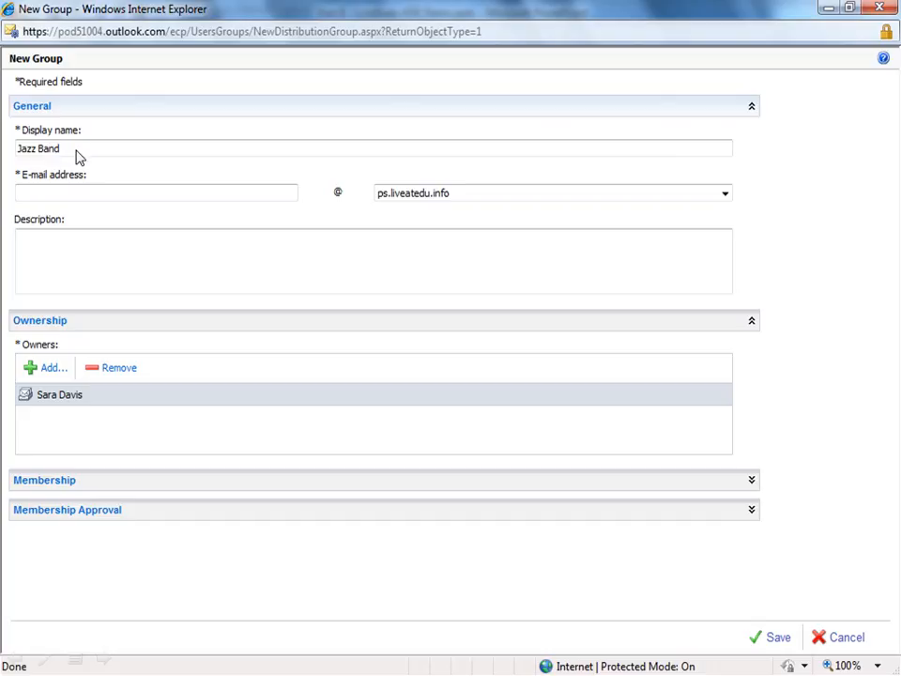
click(38, 194)
text(jazz)
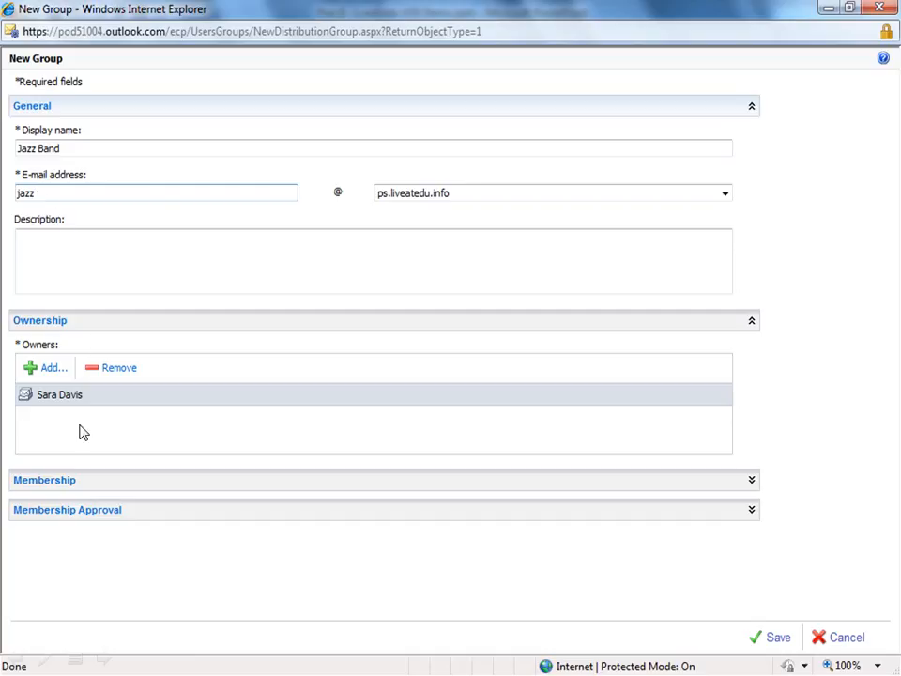
Add two of the Period 1 members from the organization's address book as members of the Jazz Band group
click(93, 487)
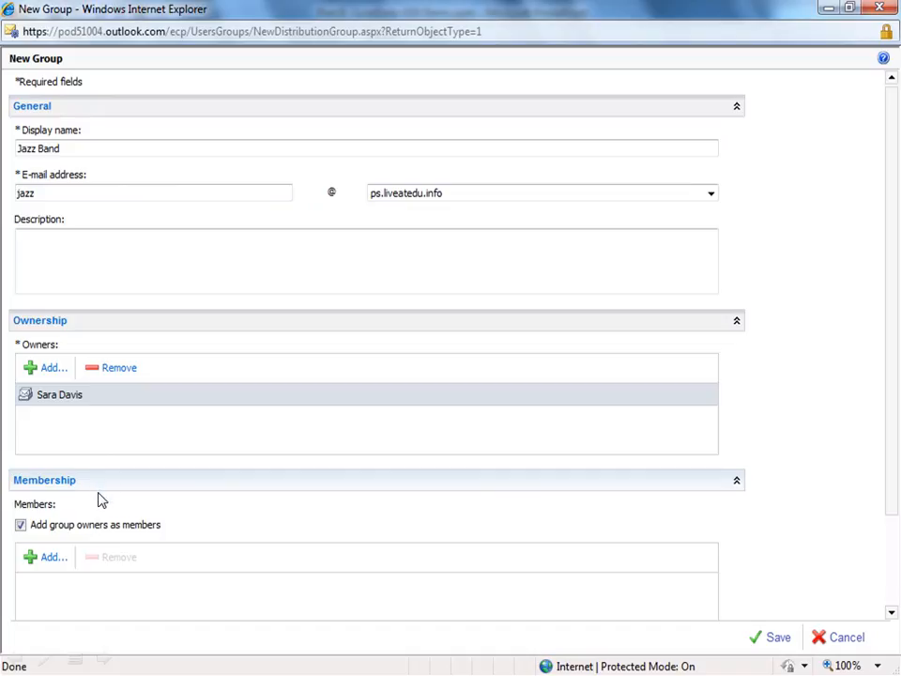
click(52, 558)
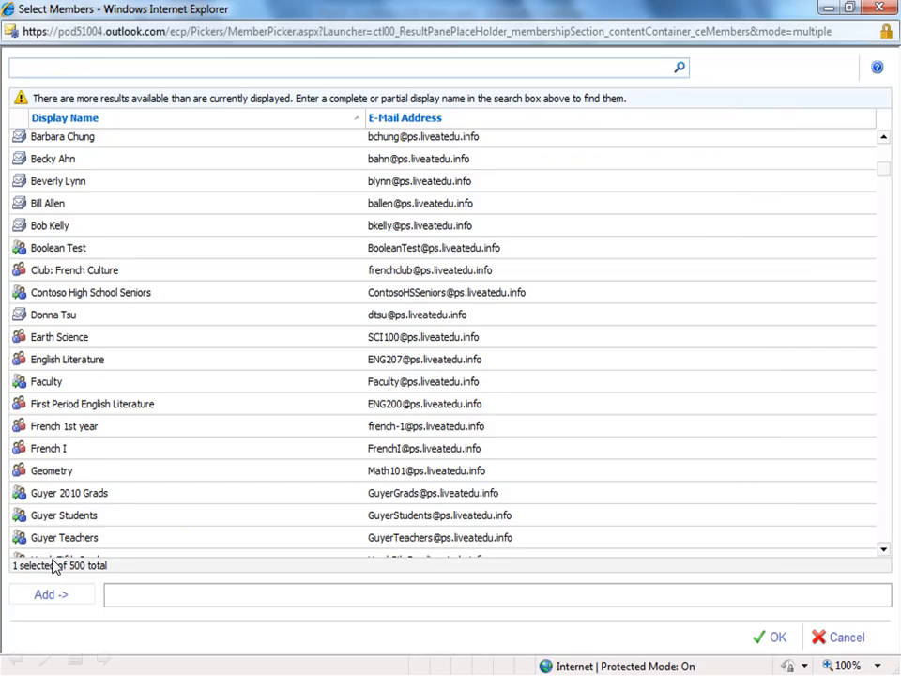
double_click(105, 230)
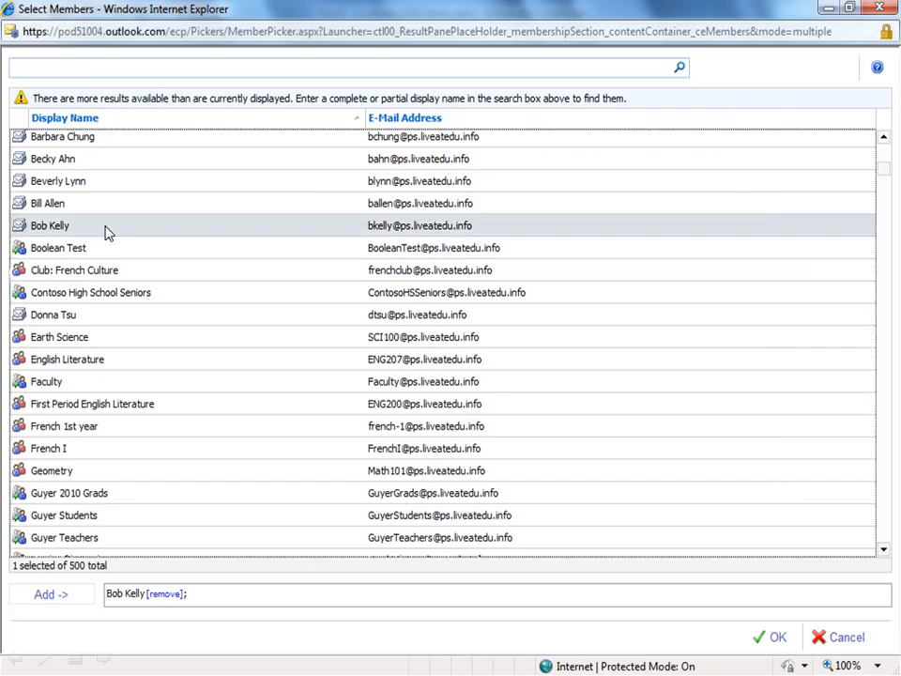
click(883, 550)
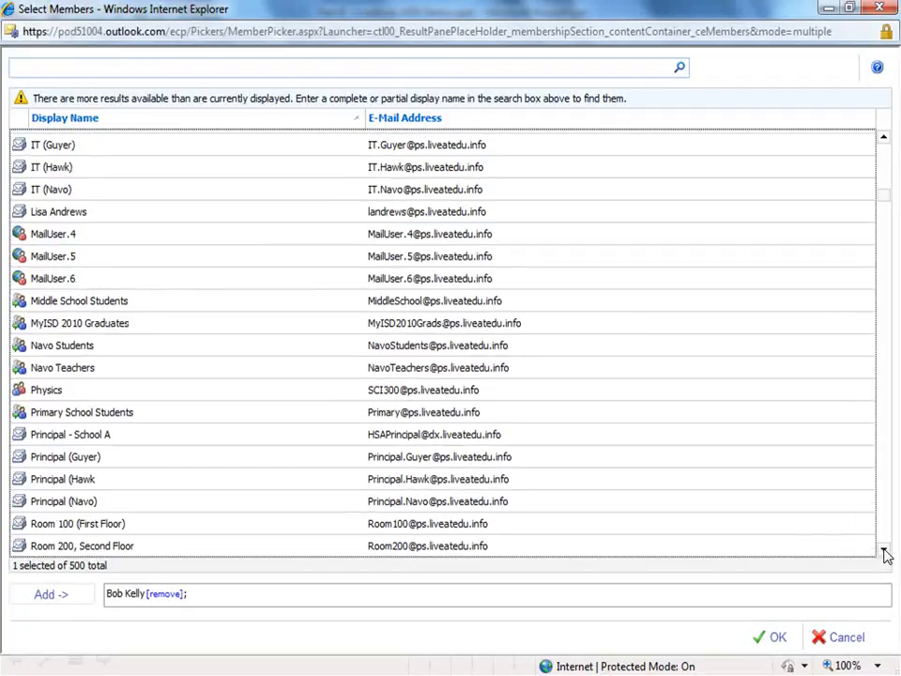
double_click(68, 214)
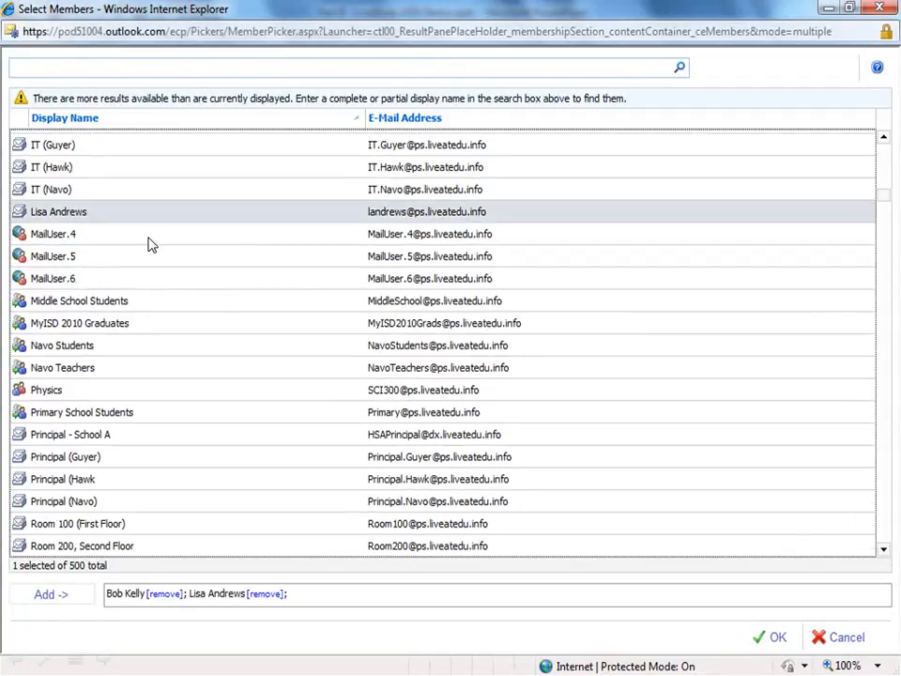
click(778, 637)
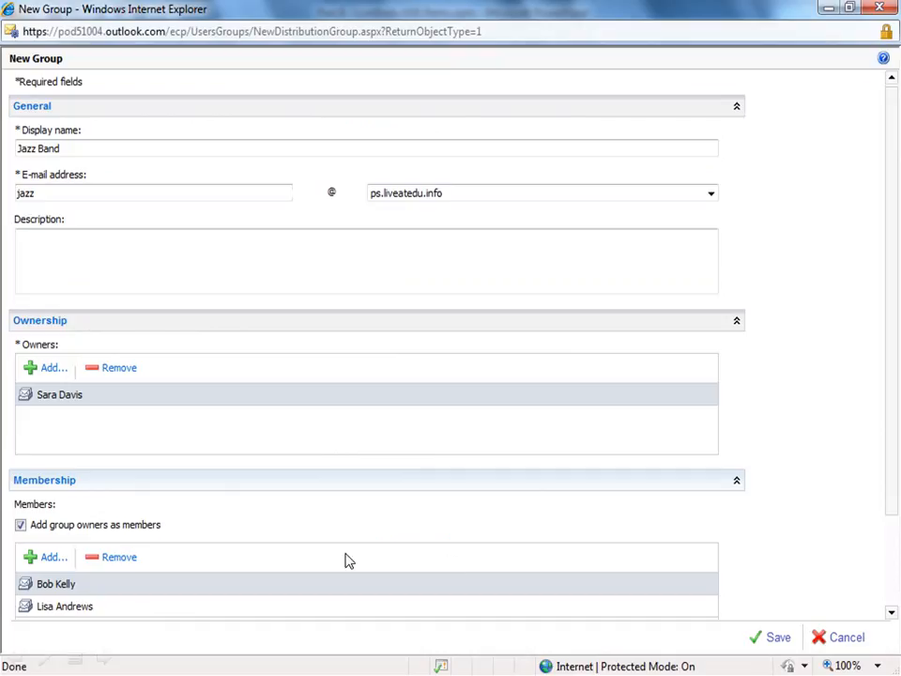
Set the Jazz Band group's membership approval to Owner Approval and save the group
click(737, 484)
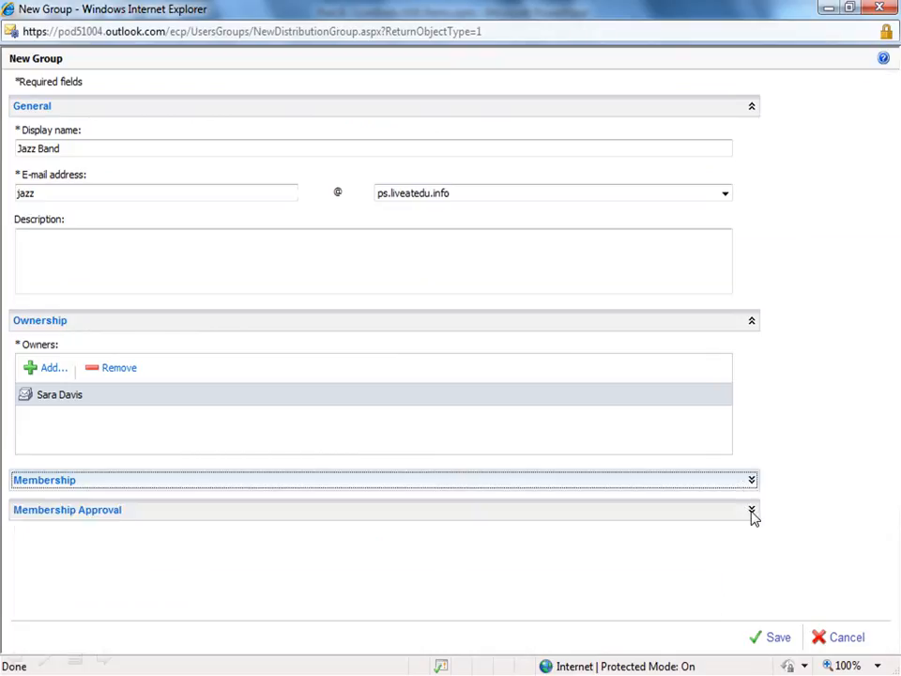
click(752, 513)
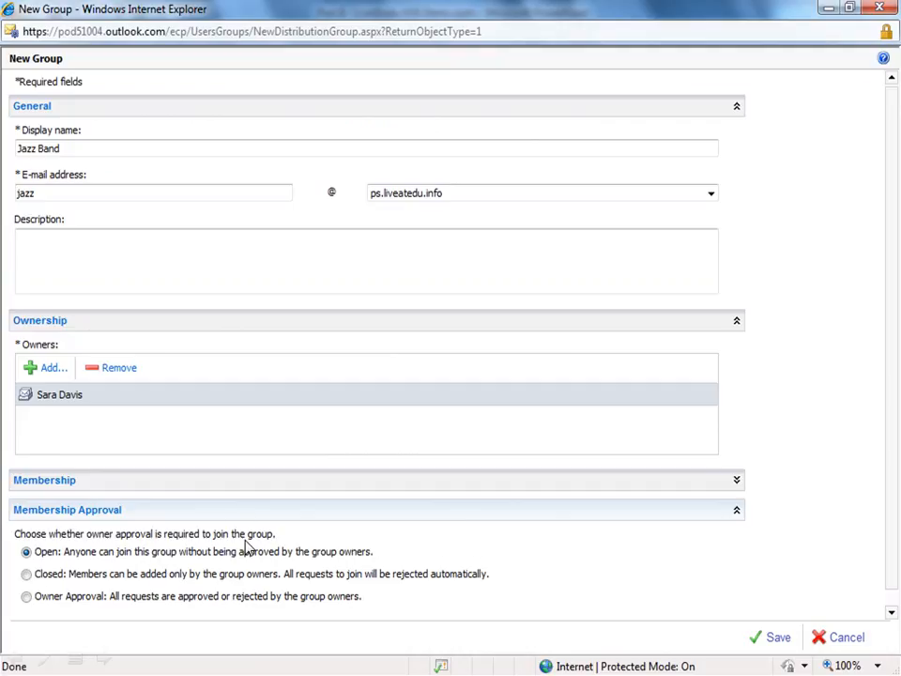
click(26, 596)
click(786, 643)
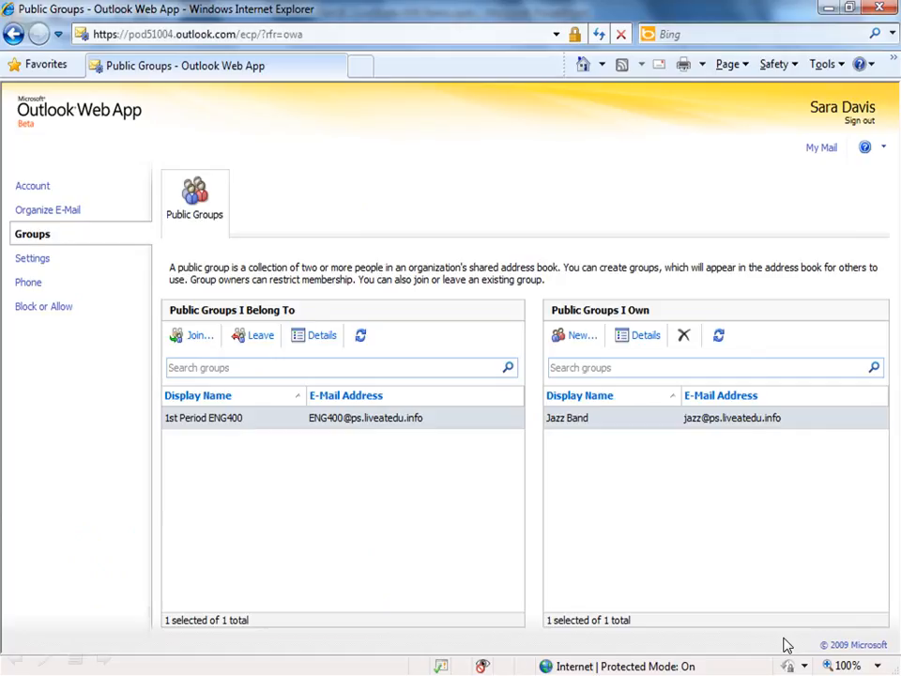
Send the draft "Free Tickets to Jazz Week" from the mailbox to the Jazz Band group, and go back to the inbox
click(823, 150)
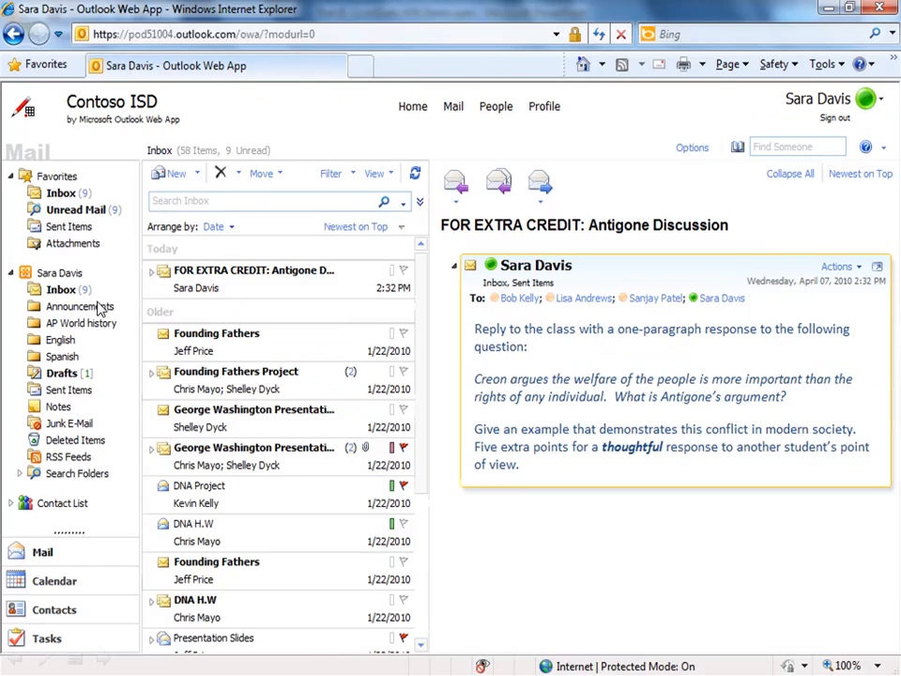
click(60, 373)
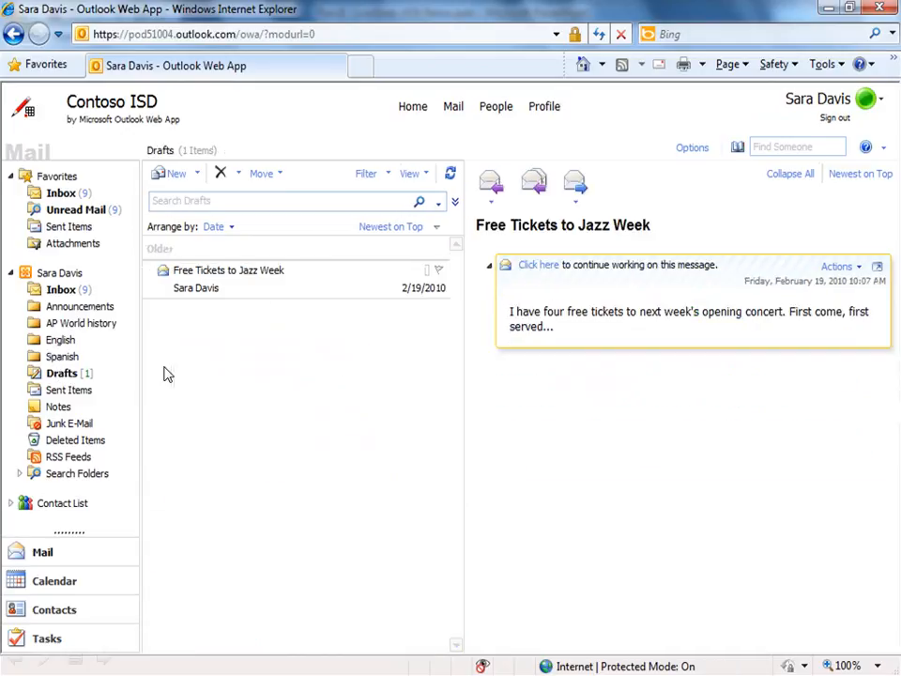
double_click(248, 289)
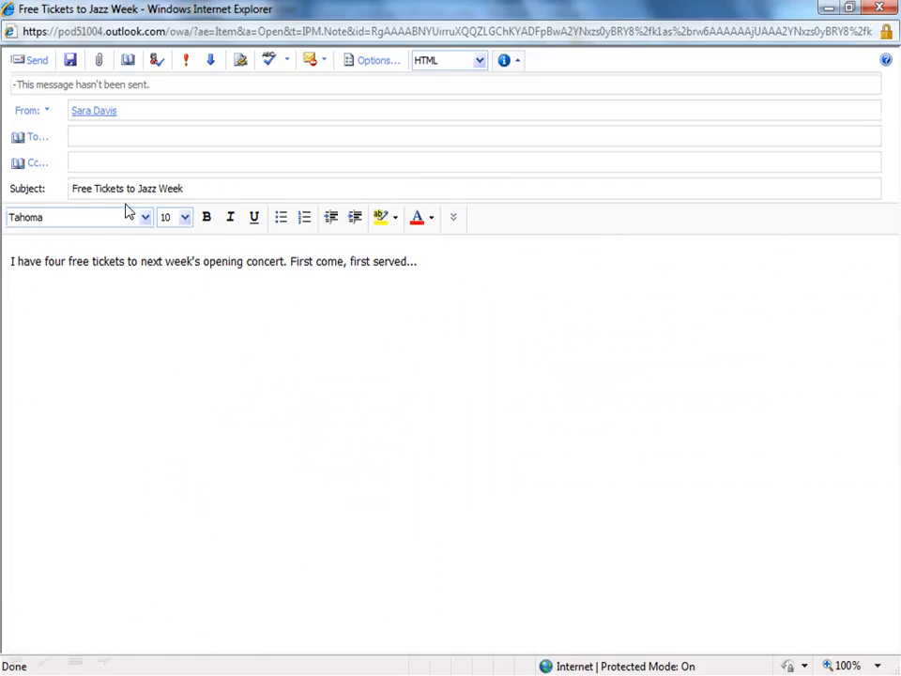
click(80, 146)
text(Jazz Band)
click(34, 60)
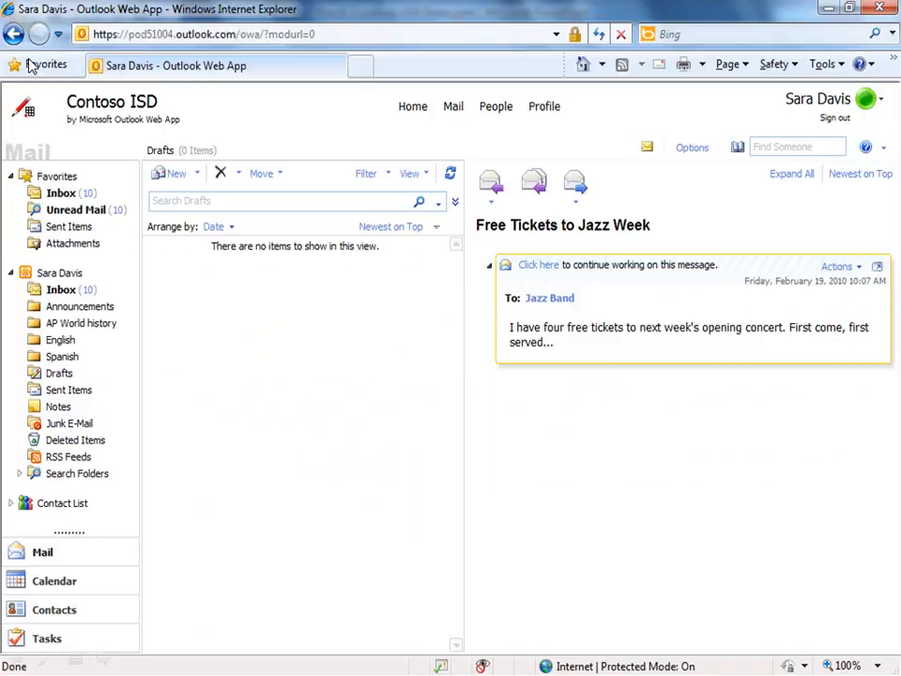
click(69, 294)
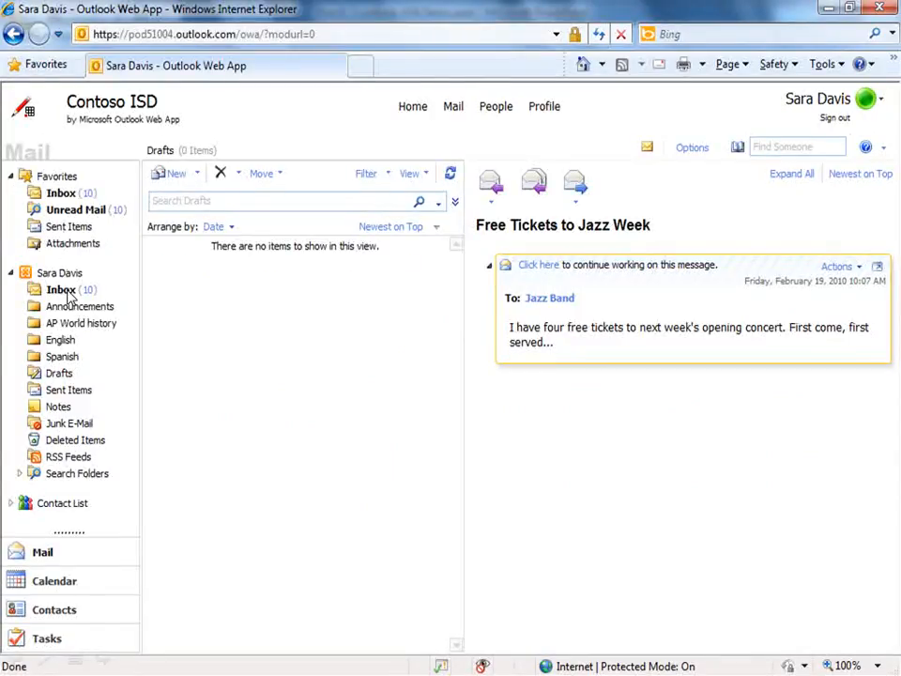